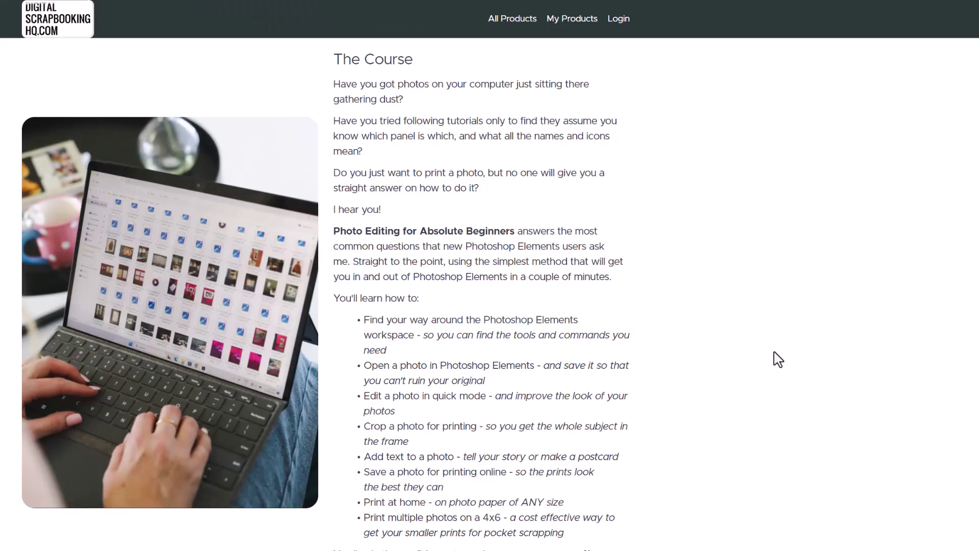
scroll(778, 359, "down", 1)
scroll(778, 358, "down", 2)
scroll(778, 359, "down", 1)
scroll(778, 359, "down", 4)
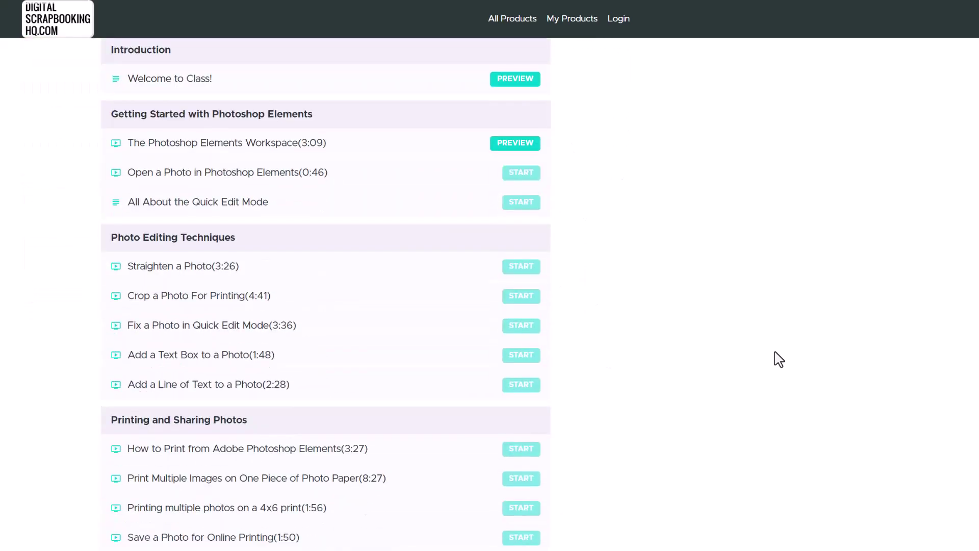
scroll(778, 359, "down", 1)
scroll(773, 353, "down", 5)
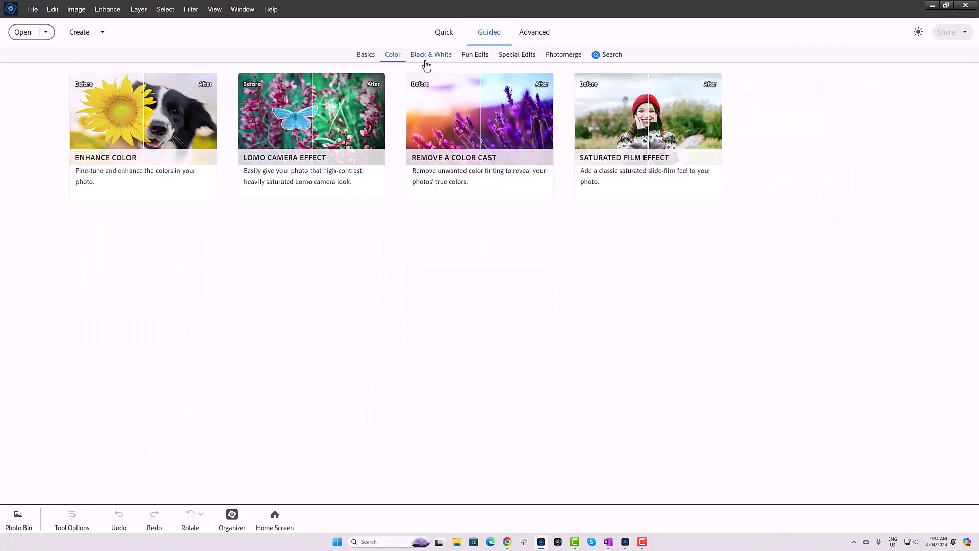
- Browse the Black & White, Fun Edits and Photomerge guided categories and the guided-edit search
left_click(432, 54)
left_click(475, 55)
left_click(564, 54)
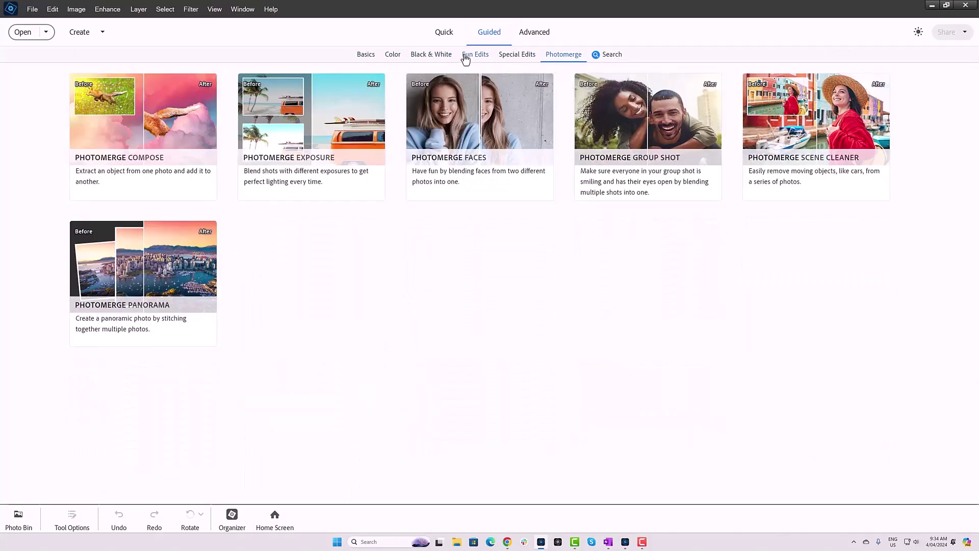
left_click(607, 55)
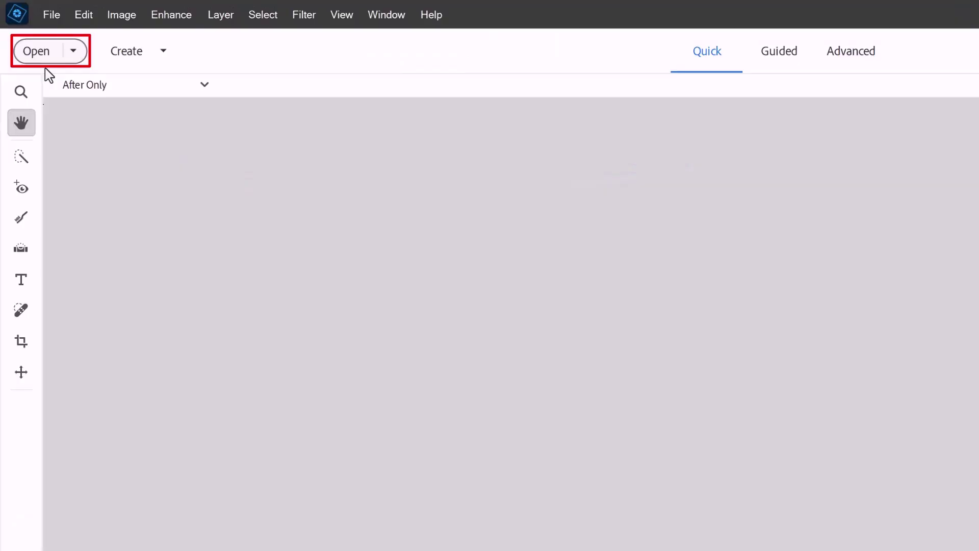
- Load a family photo from the computer into the editor
left_click(24, 31)
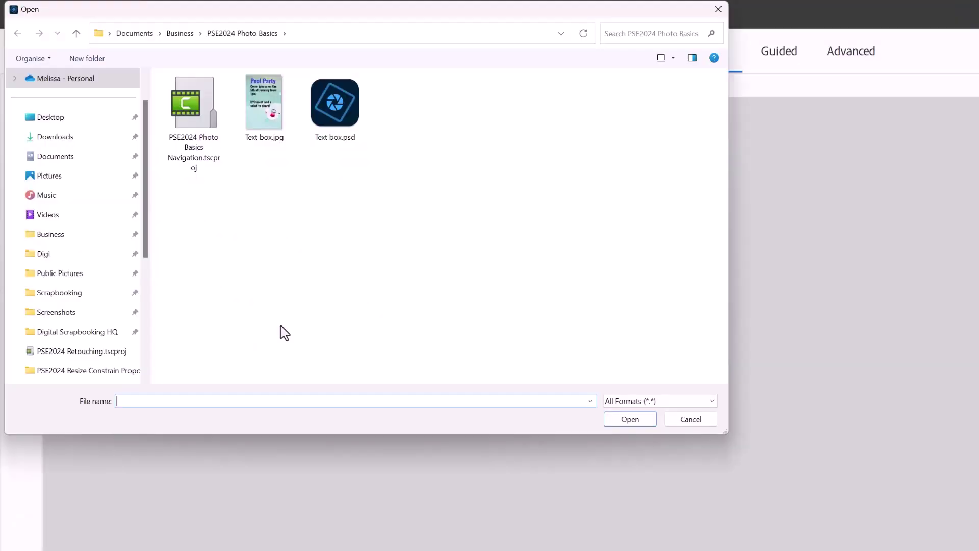
left_click(264, 111)
key("Return")
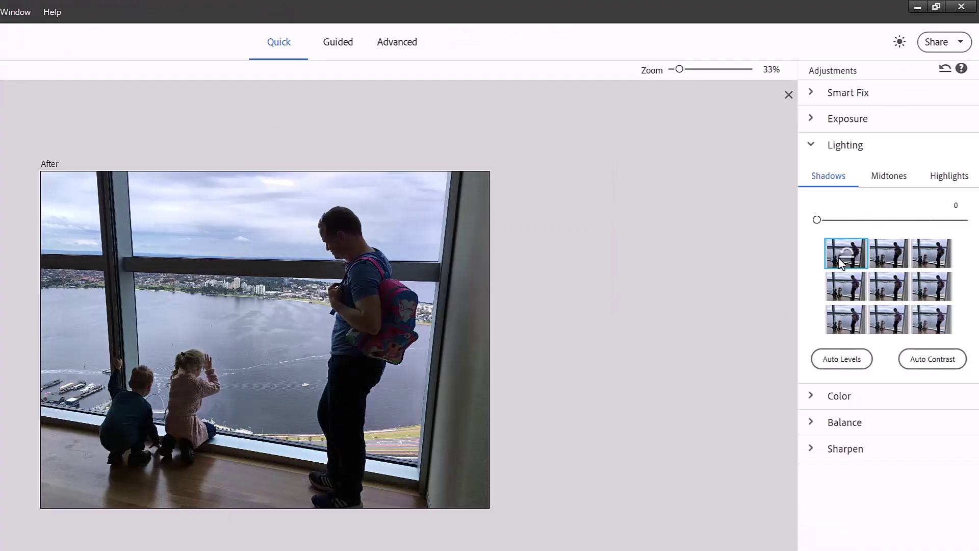
- Preview colour adjustments, then reshape the crop area on the beach photo
left_click(831, 397)
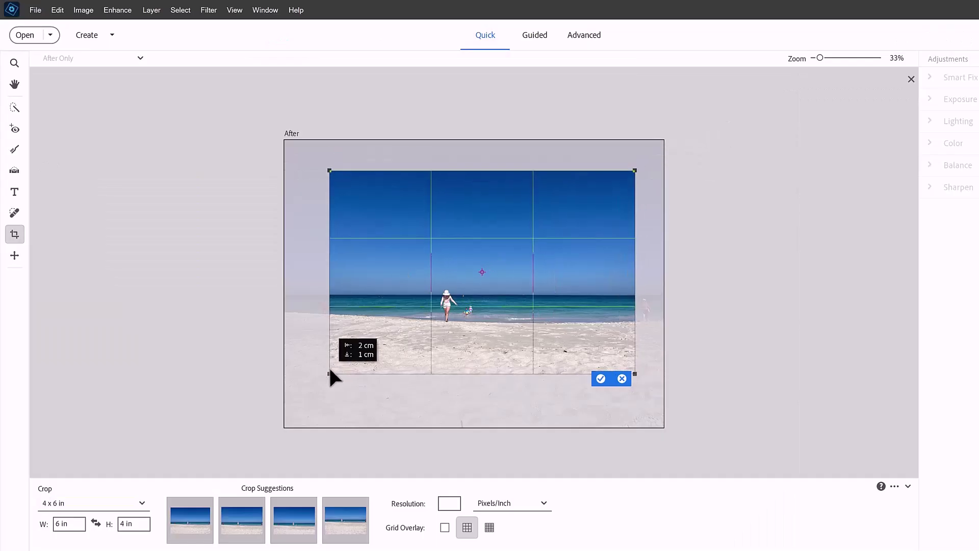
left_click_drag(329, 365, 331, 361)
mouse_move(552, 291)
left_mouse_down()
mouse_move(501, 350)
mouse_move(372, 337)
left_mouse_up()
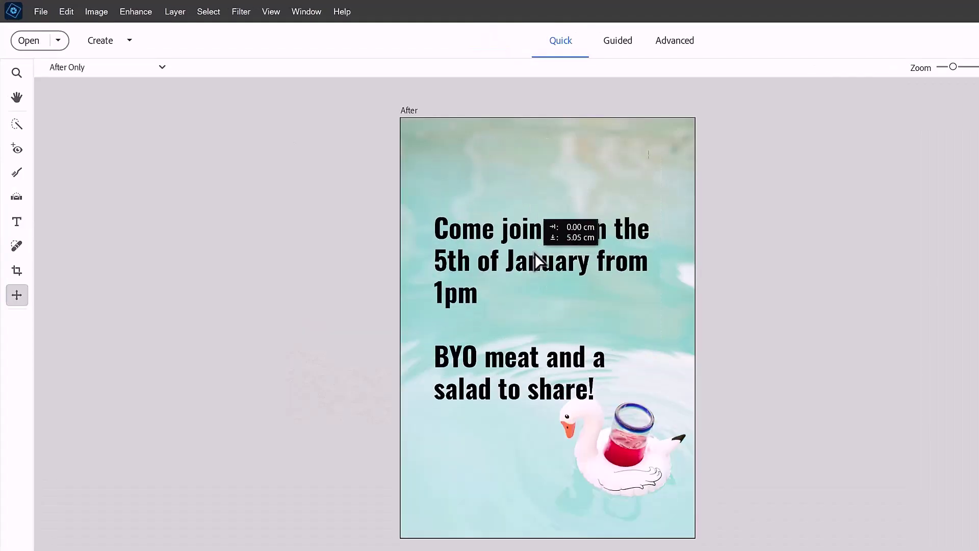
- Move the invitation text block and start a new heading text box at the poster top
left_click_drag(536, 261, 544, 245)
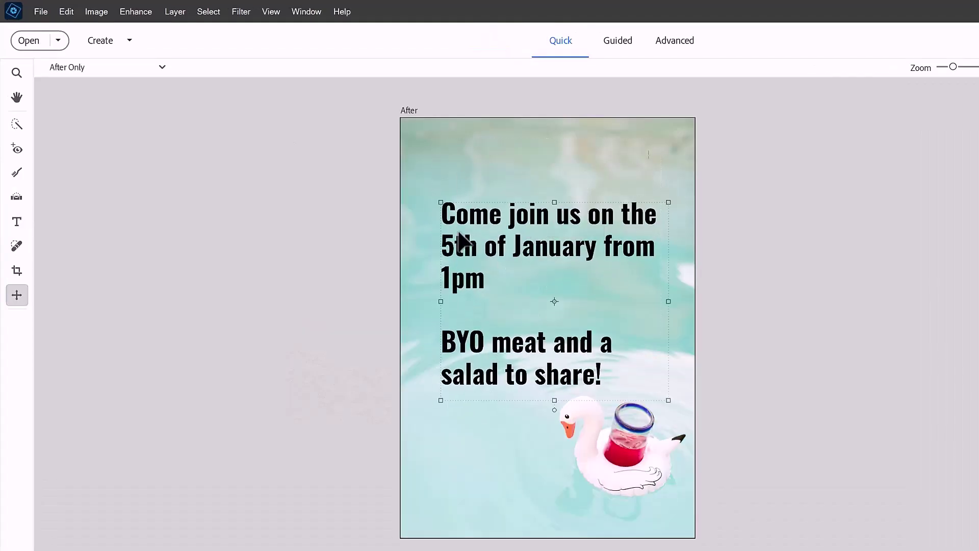
key("t")
left_click(447, 157)
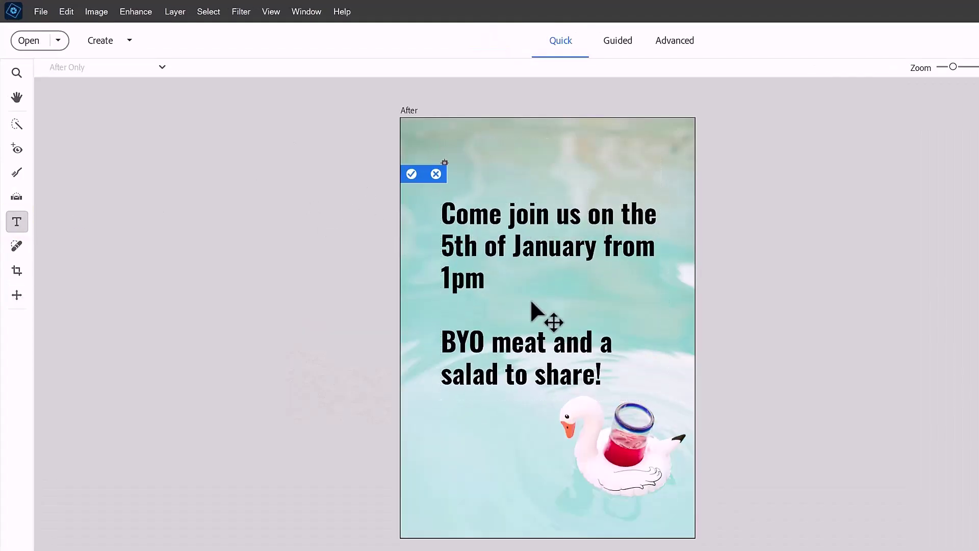
type("Pool Party")
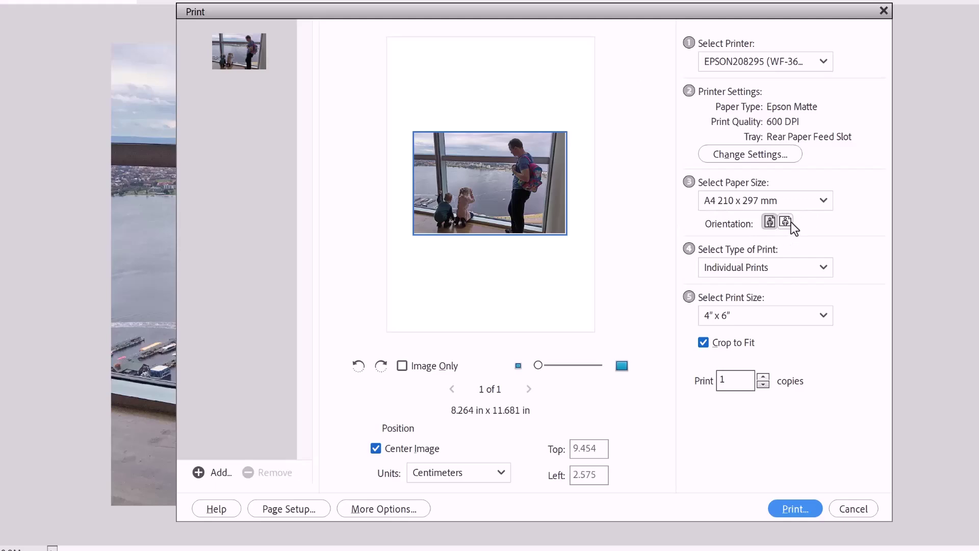
- Size the boy's photo top right and the Christmas family photo below it in the print layout
left_click(754, 272)
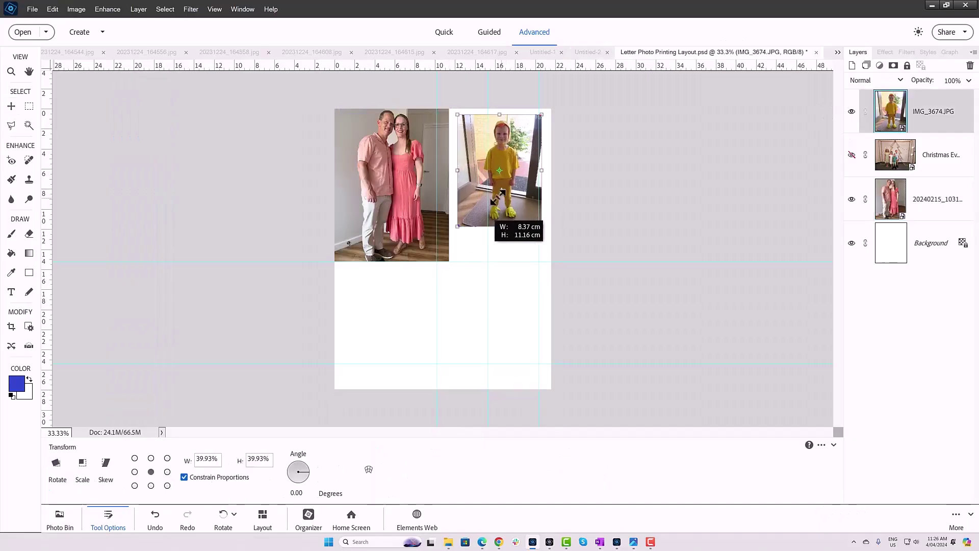
left_click_drag(496, 198, 550, 260)
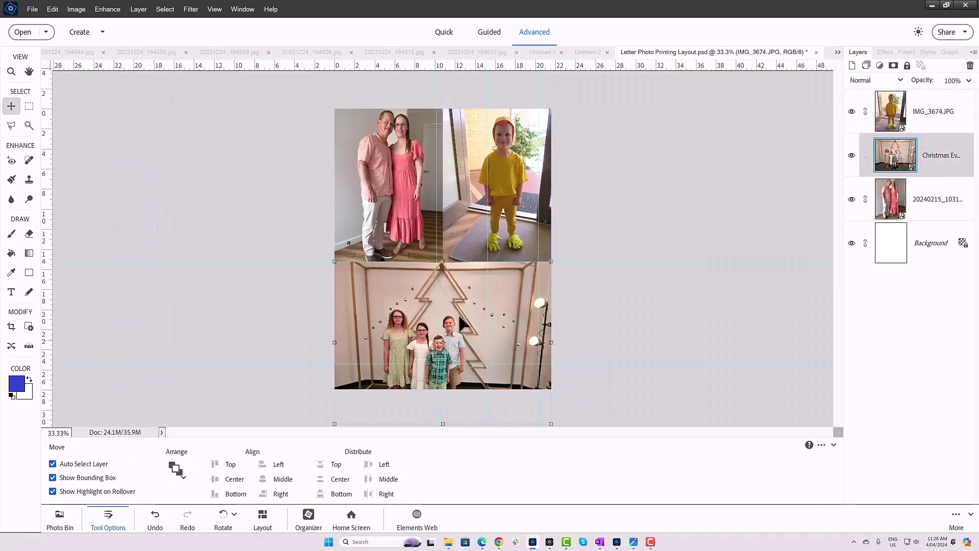
left_click_drag(337, 360, 457, 356)
key("Return")
key("ctrl+0")
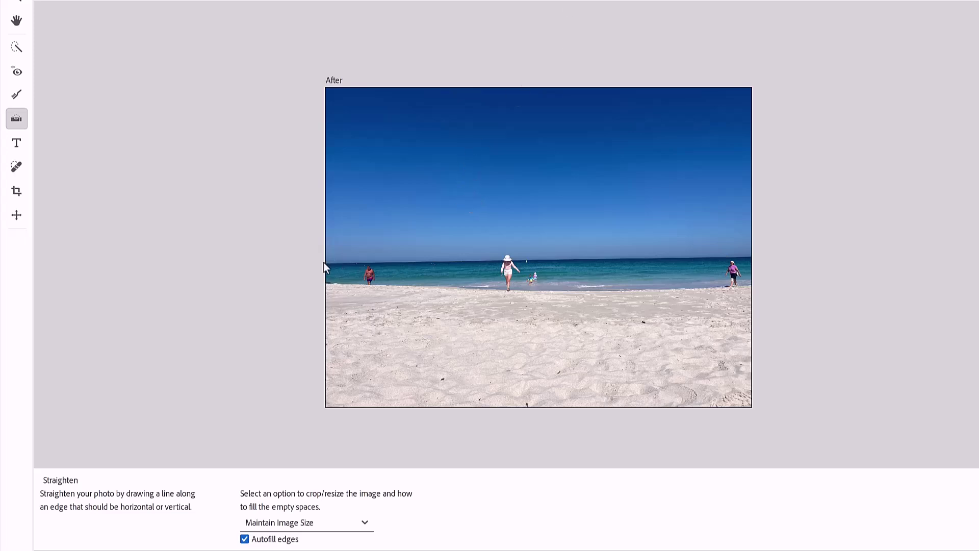
- Straighten the beach photo along its horizon line
left_click_drag(328, 264, 762, 257)
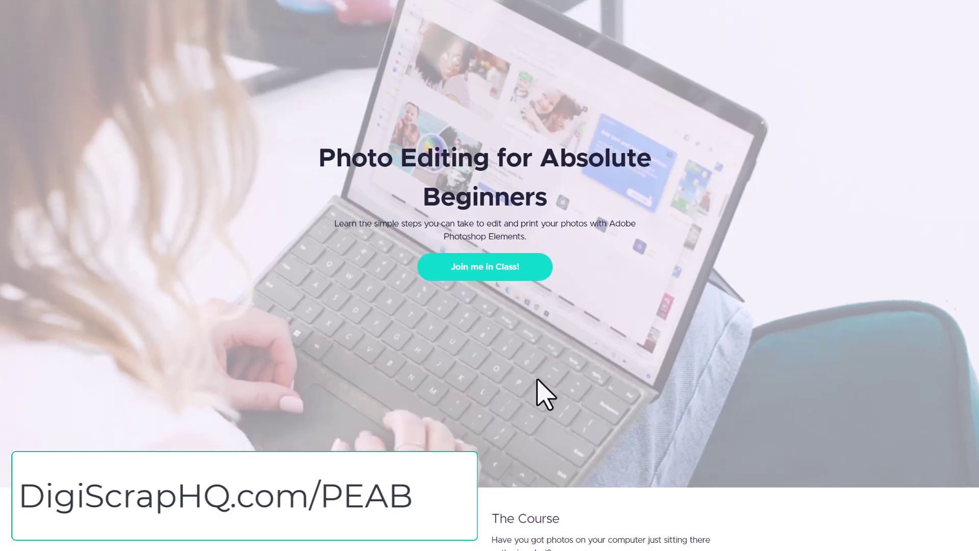
scroll(547, 392, "down", 2)
scroll(539, 383, "down", 2)
scroll(534, 383, "down", 4)
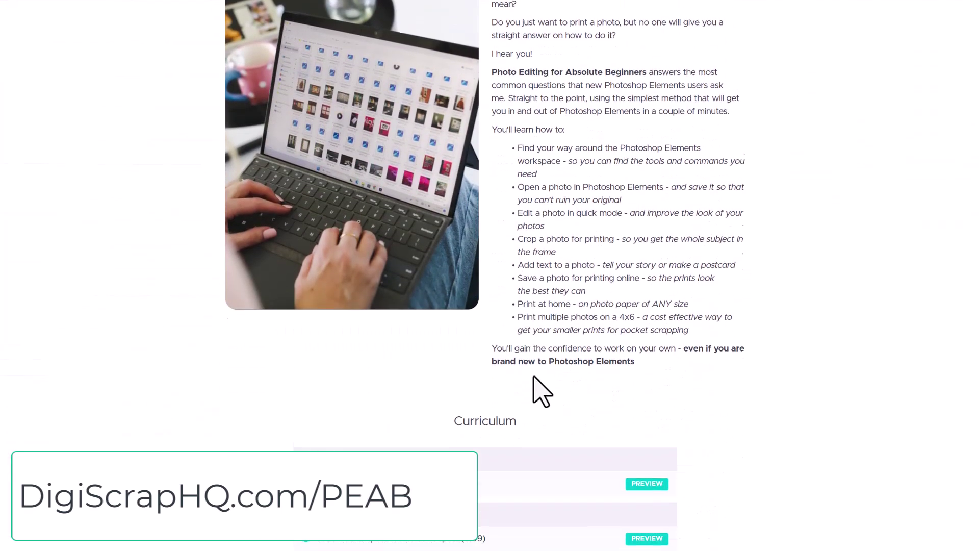
scroll(536, 391, "down", 1)
scroll(556, 496, "down", 2)
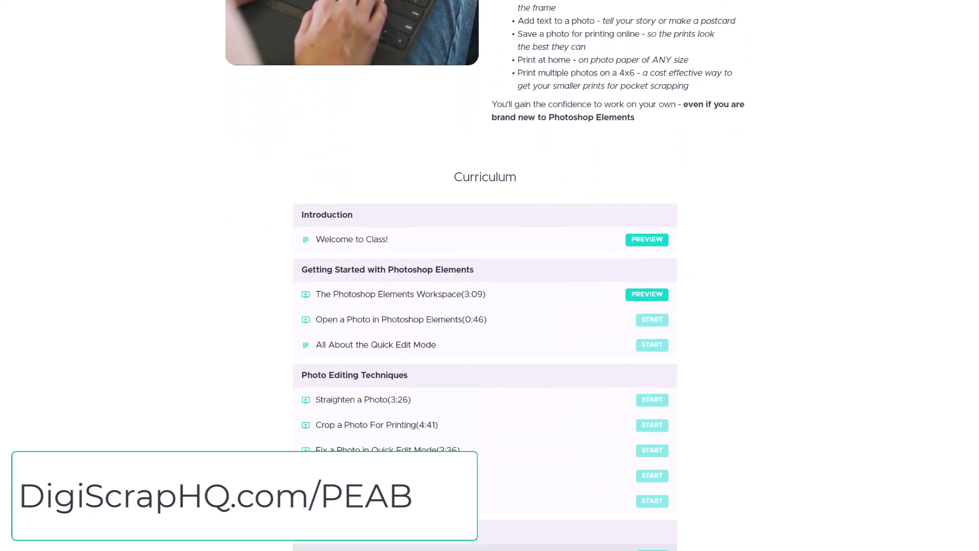
scroll(822, 499, "down", 1)
scroll(820, 503, "down", 2)
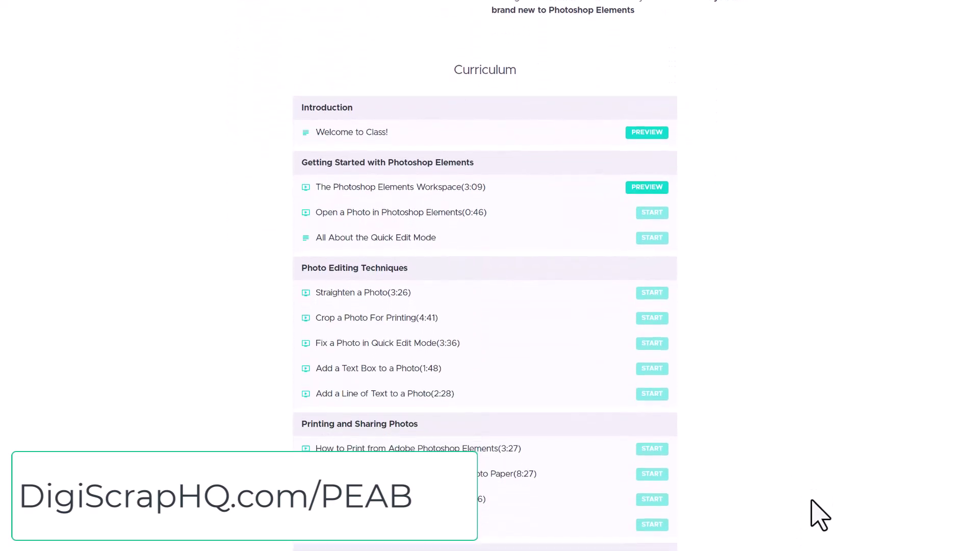
scroll(809, 505, "down", 1)
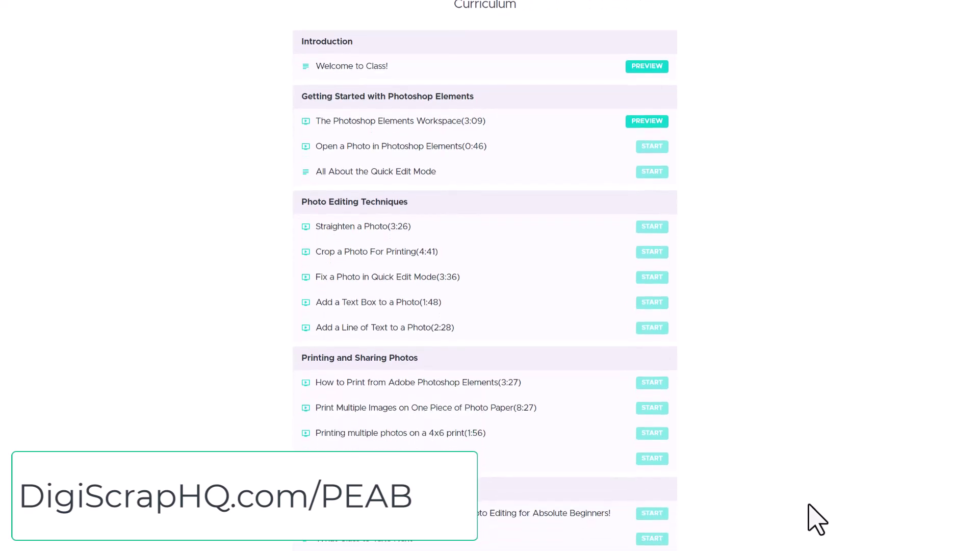
scroll(808, 511, "down", 3)
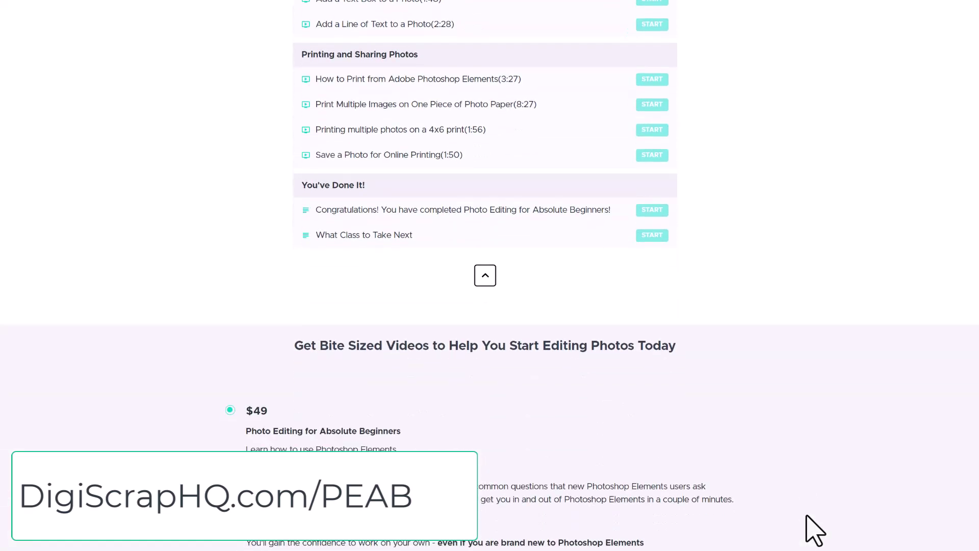
scroll(816, 530, "down", 1)
scroll(814, 532, "down", 3)
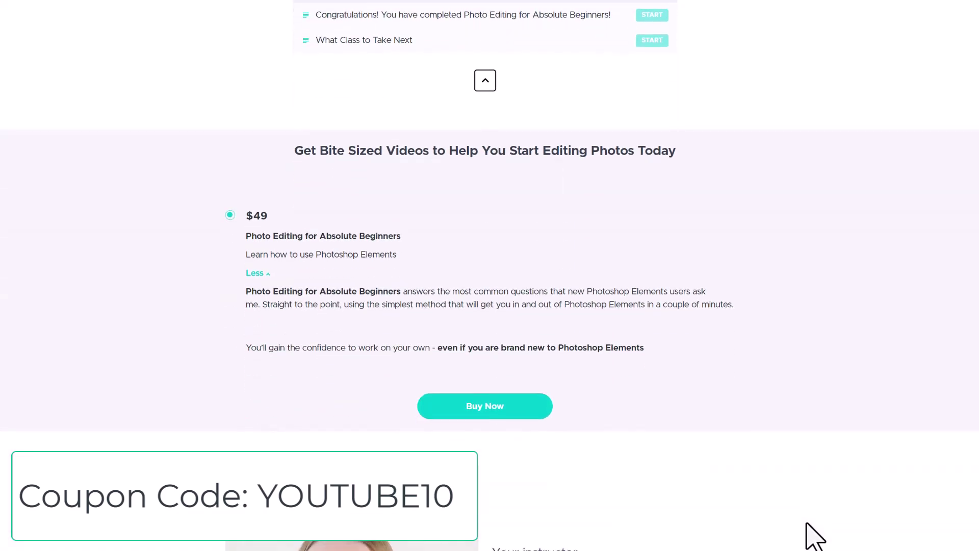
scroll(814, 534, "down", 3)
scroll(815, 535, "down", 3)
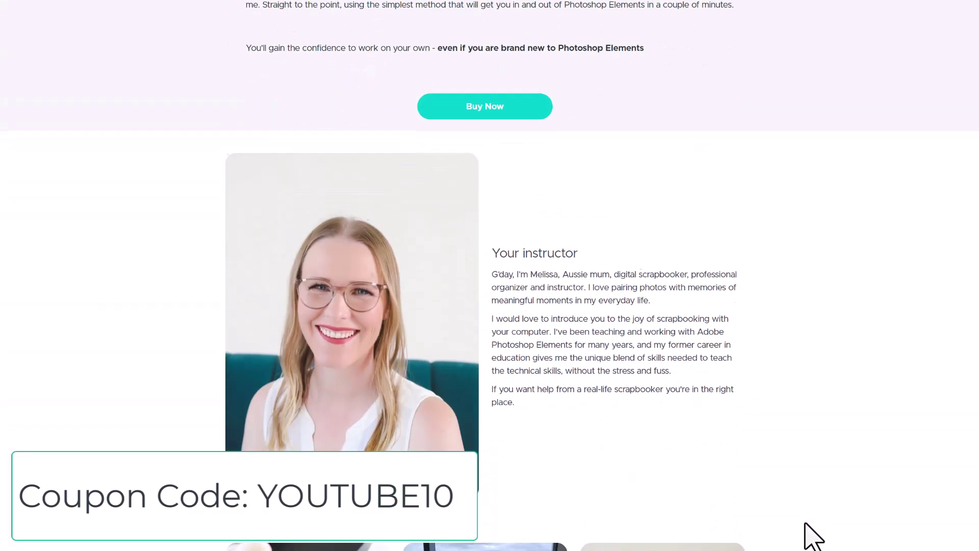
scroll(811, 544, "down", 1)
scroll(809, 546, "down", 1)
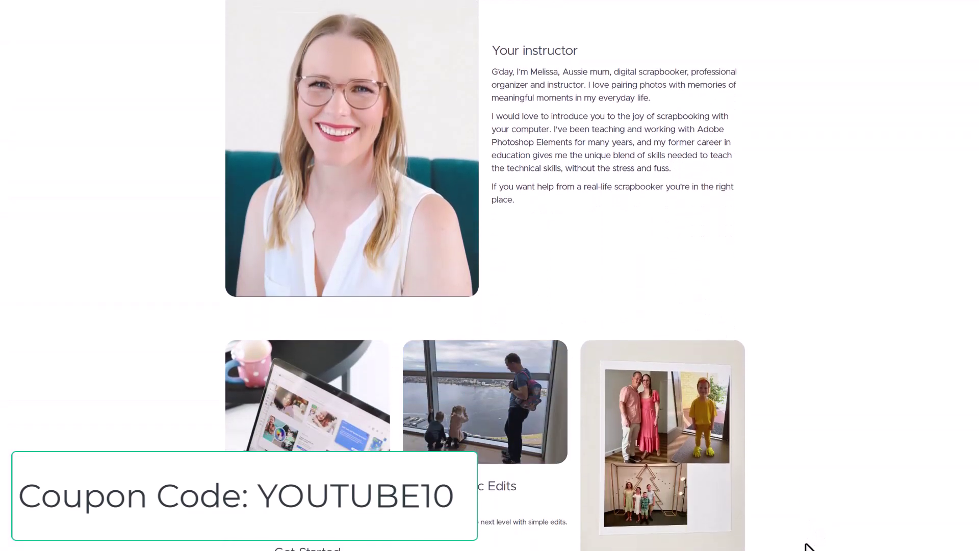
scroll(807, 548, "down", 1)
scroll(807, 547, "down", 1)
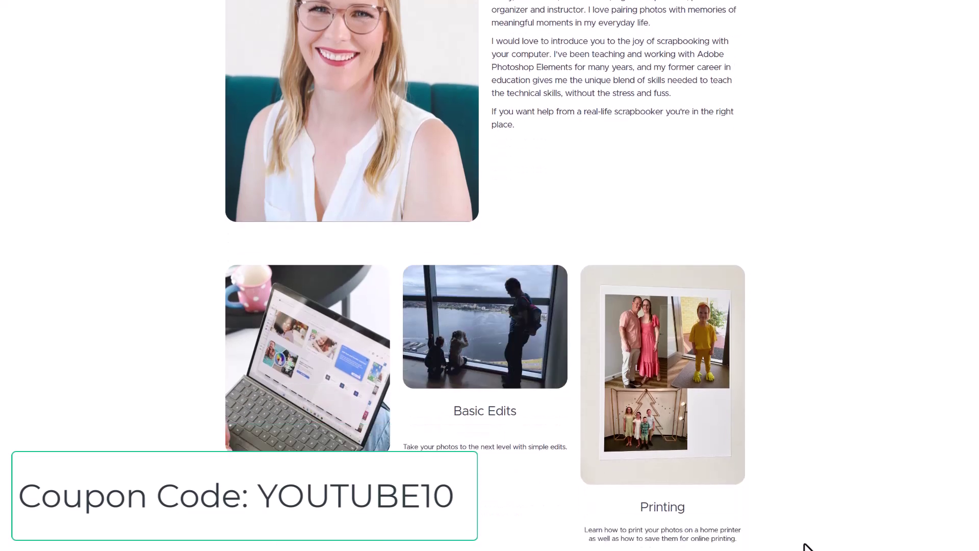
scroll(807, 547, "up", 1)
scroll(807, 547, "down", 1)
scroll(807, 547, "down", 3)
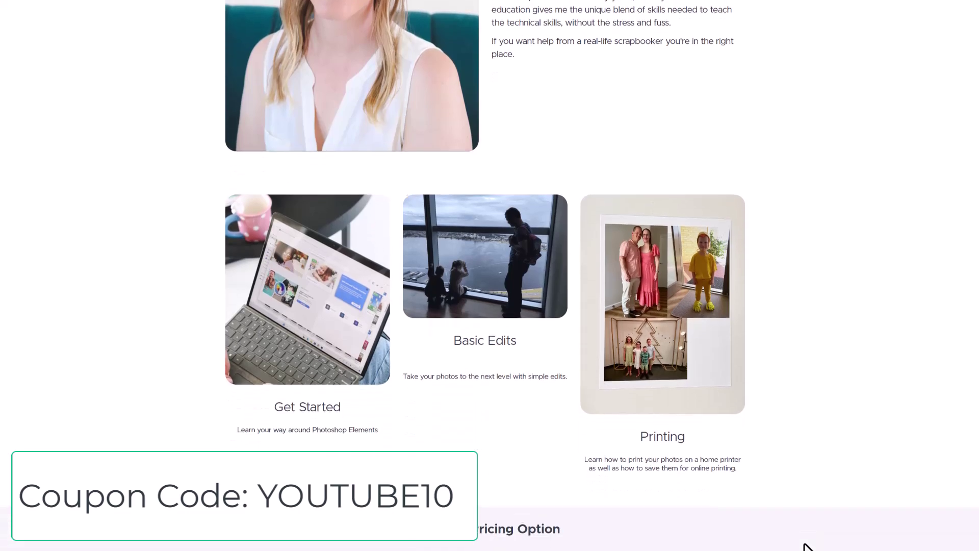
scroll(807, 547, "down", 1)
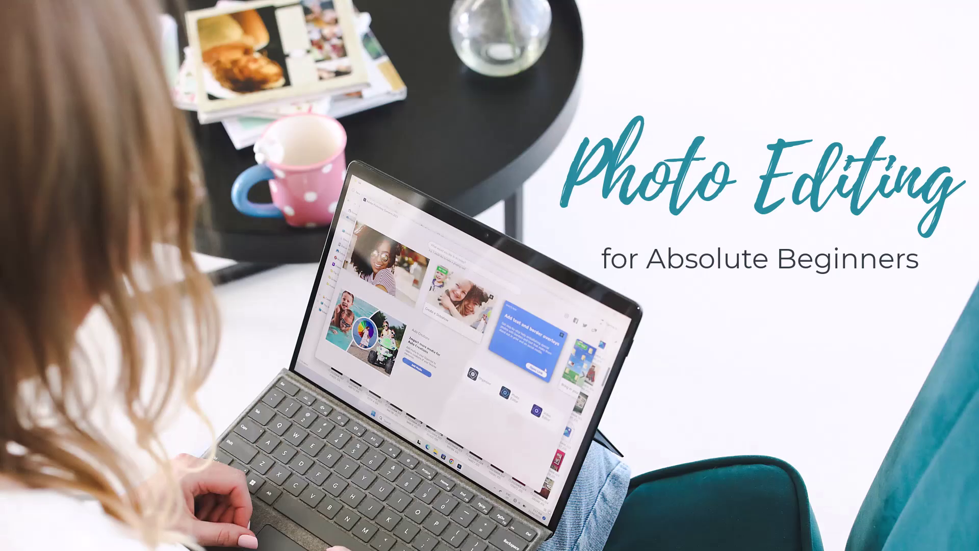